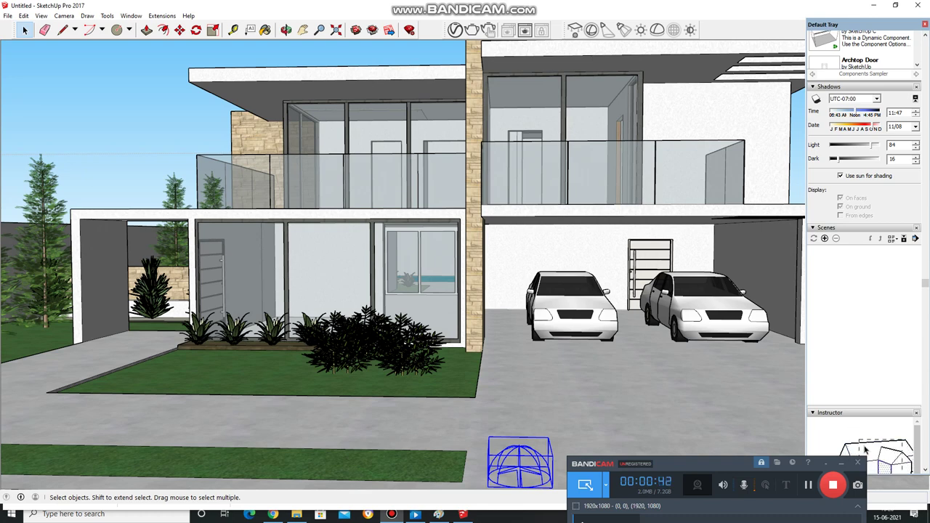
Place a second V-Ray dome light on the driveway beside the existing one
left_click_drag(712, 460, 729, 472)
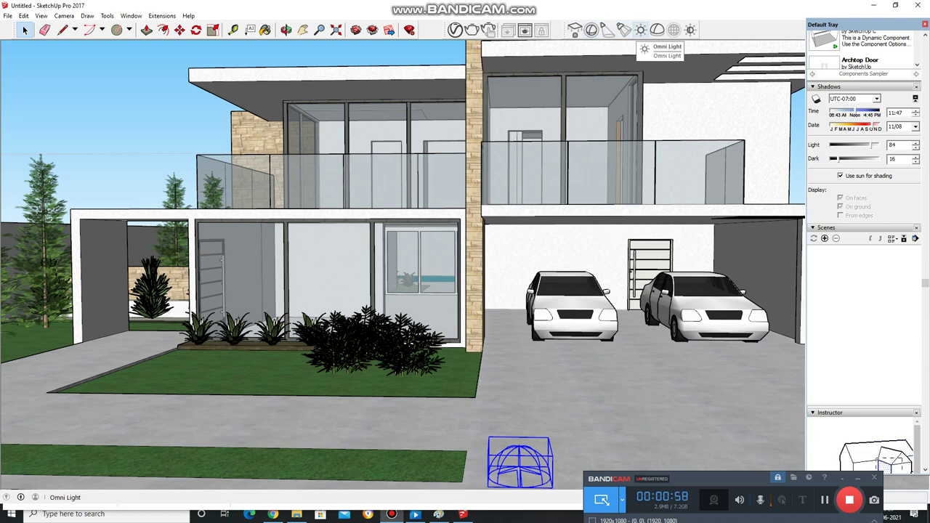
left_click(640, 29)
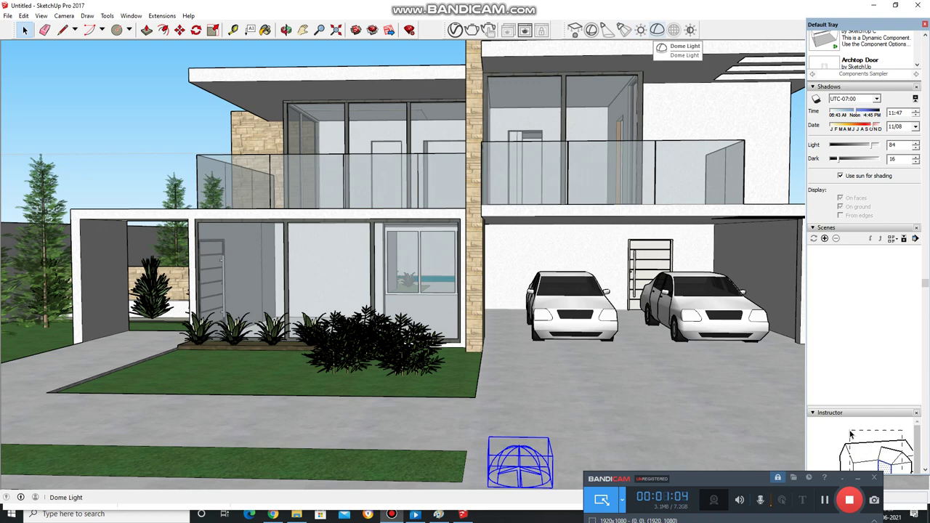
left_click(657, 29)
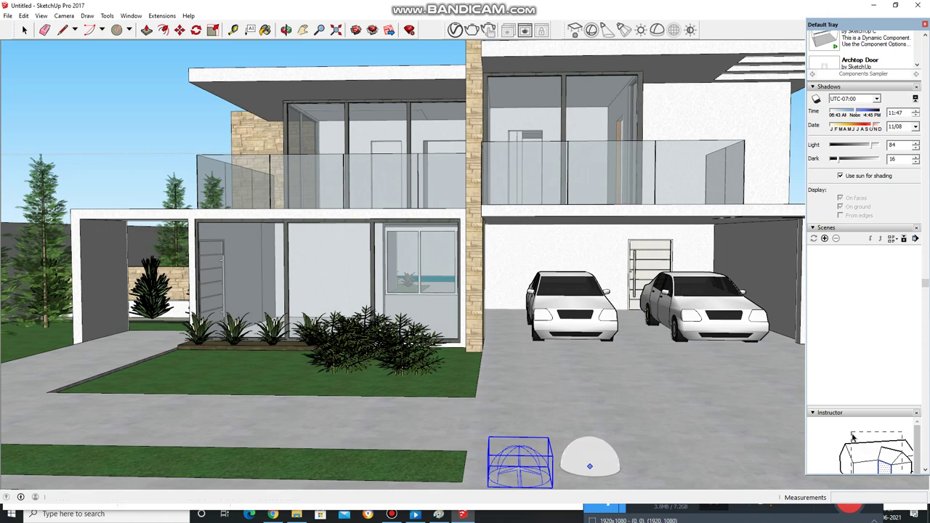
left_click(589, 466)
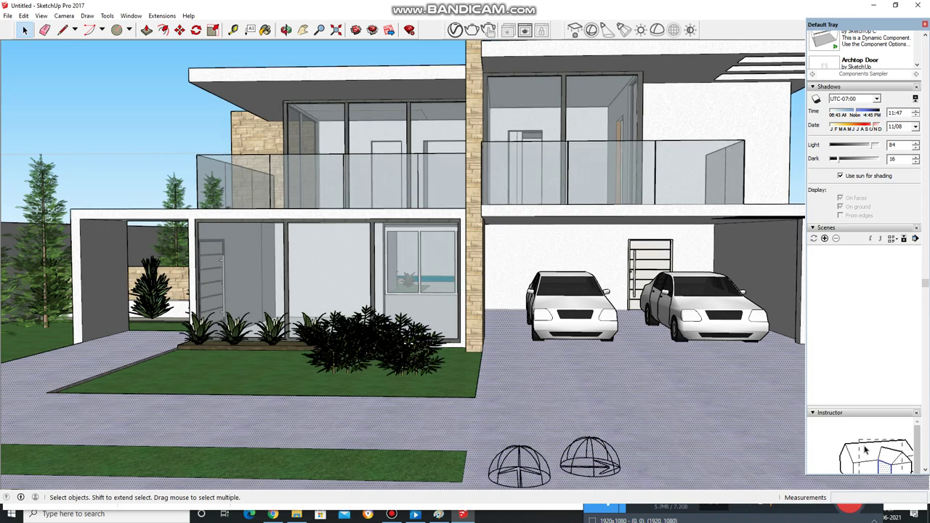
Rotate the right-hand dome light 90° about its centre so it stands upright like the first
key("ctrl+shift+i")
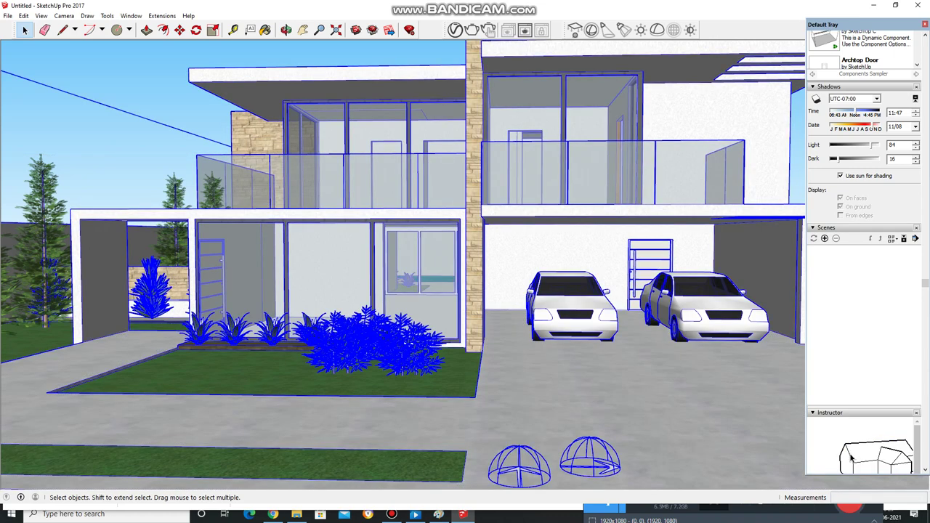
key("ctrl+t")
left_click(590, 456)
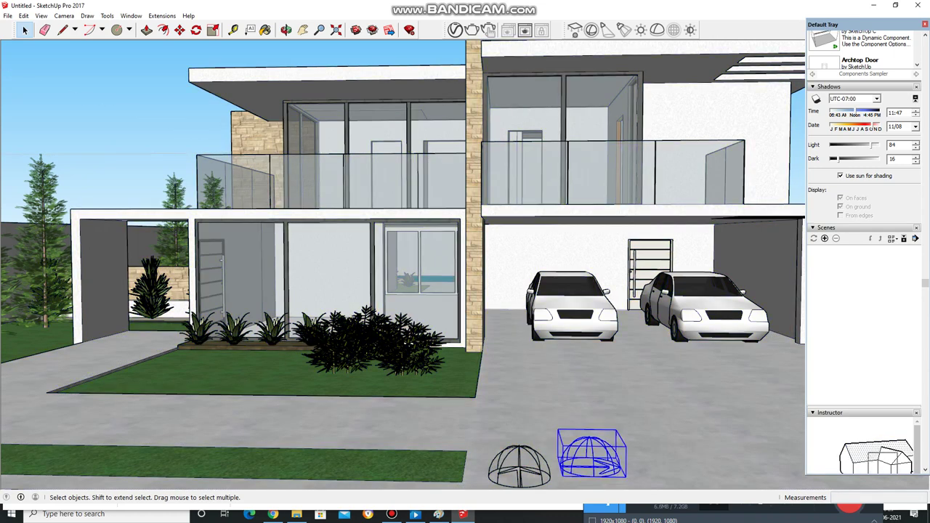
left_click(196, 30)
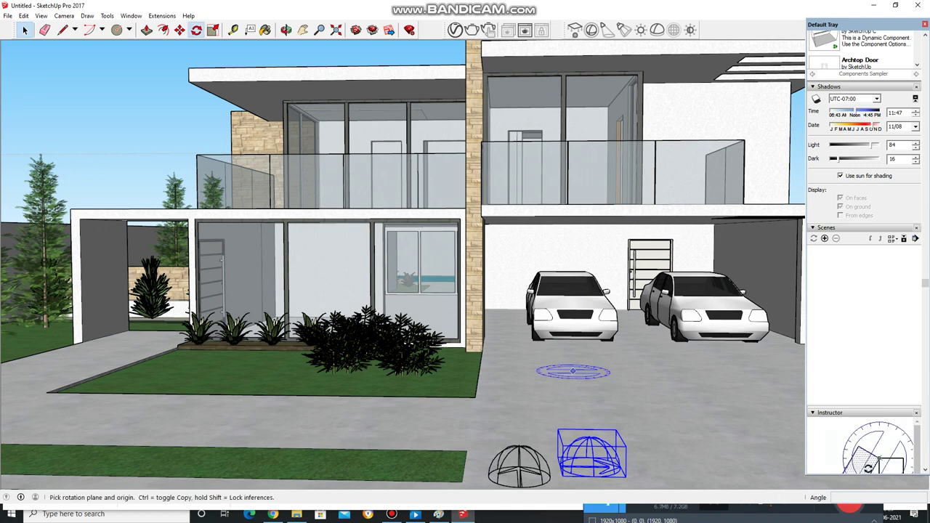
left_click(592, 465)
left_click(687, 468)
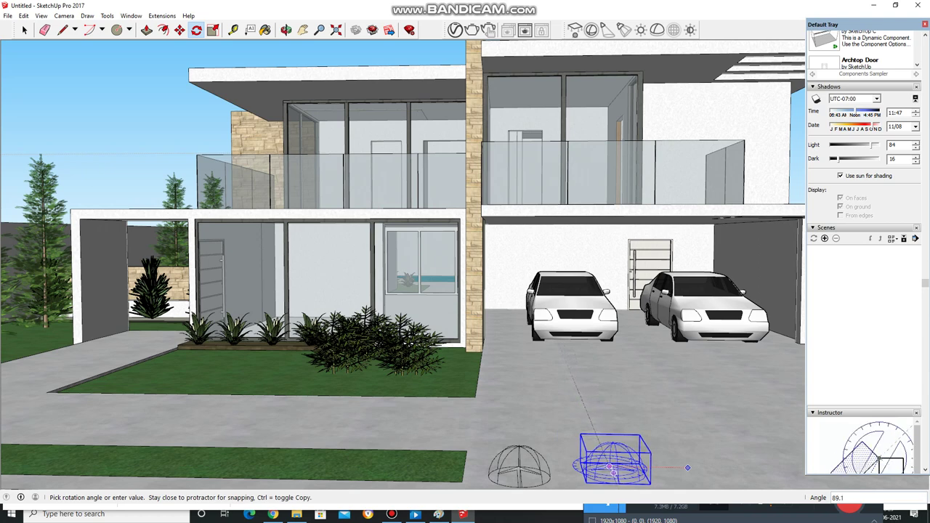
left_click(687, 468)
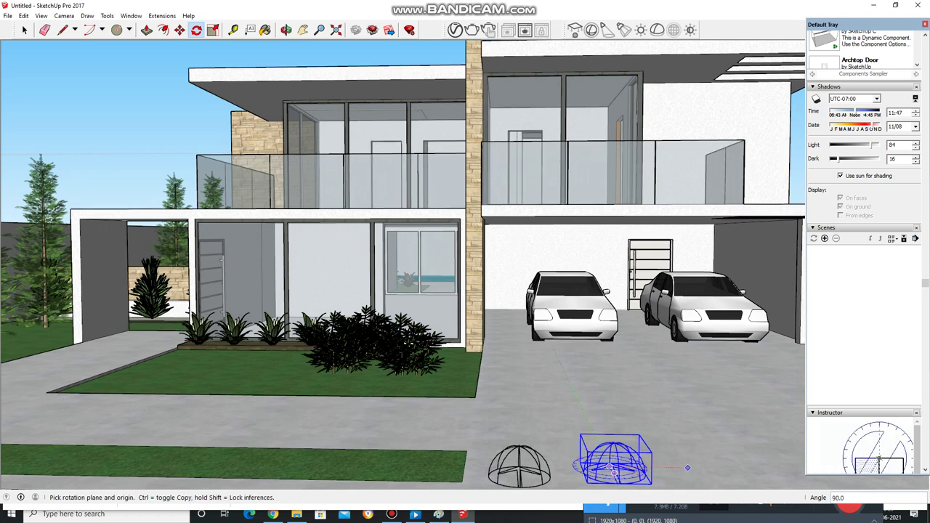
key("space")
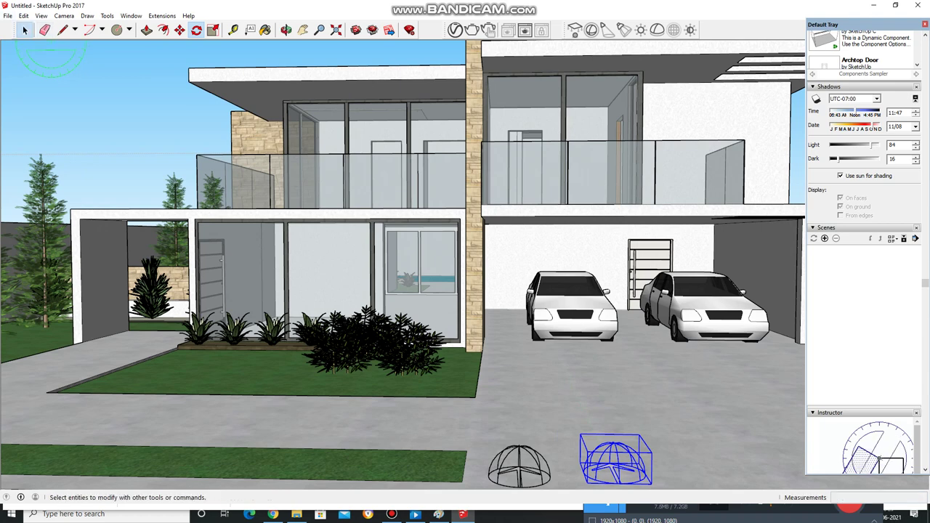
left_click(49, 57)
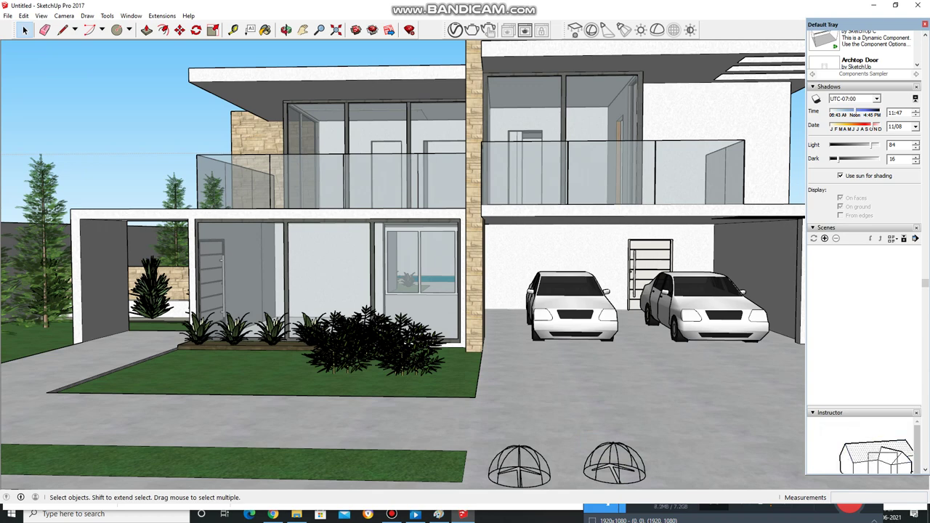
Delete the original left dome light from the driveway
left_click(520, 465)
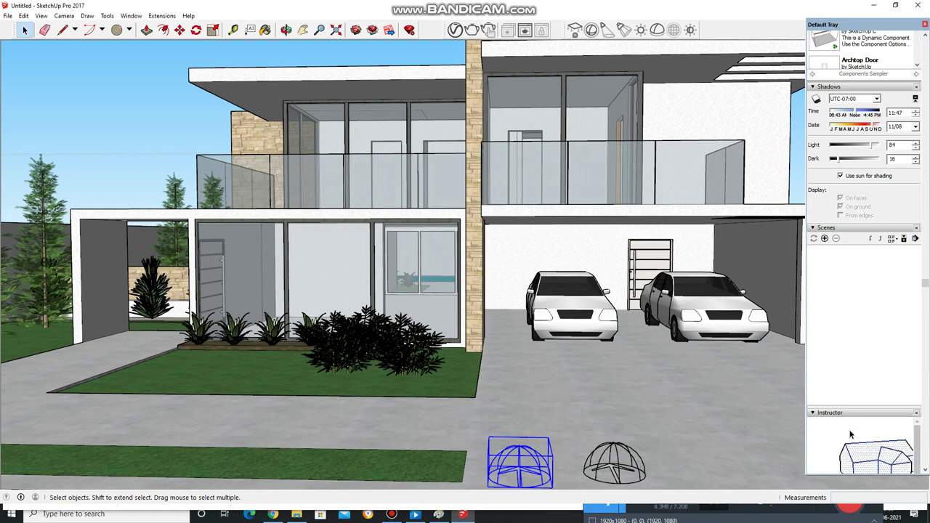
key("Delete")
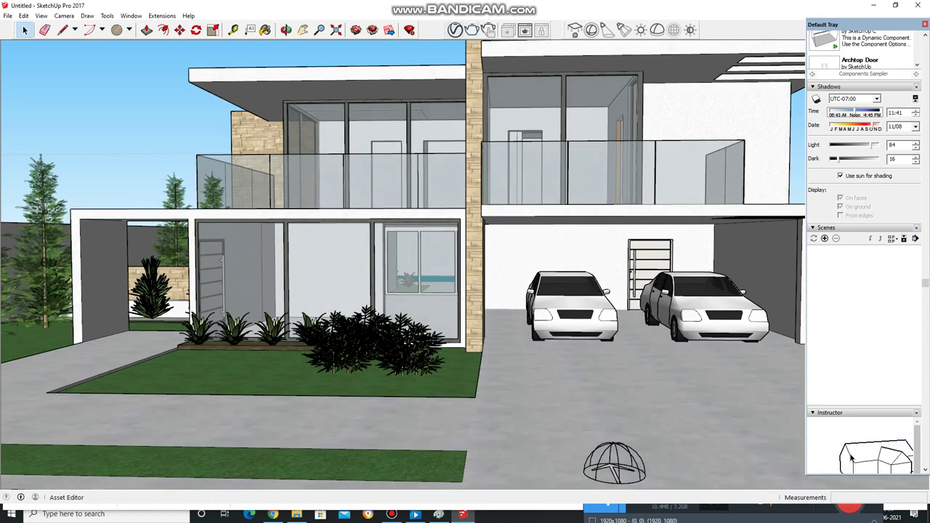
Delete V-Ray Dome Light#1 from the V-Ray lights list
left_click(454, 29)
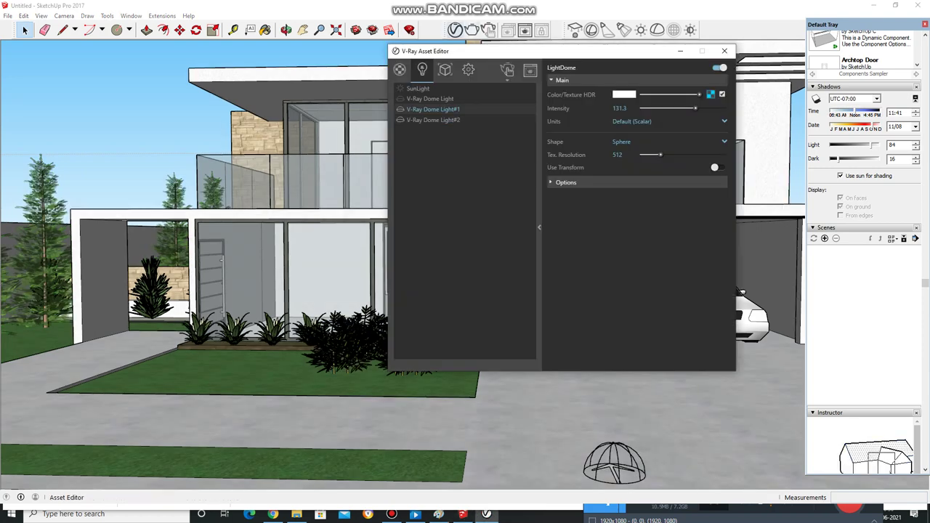
key("Menu")
key("Down")
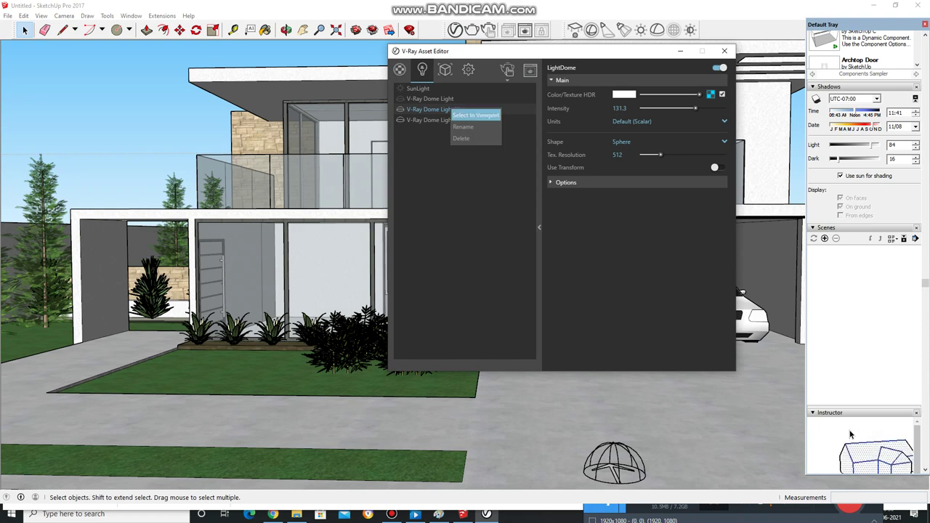
key("Down")
key("Down")
key("Return")
Delete V-Ray Dome Light and show V-Ray Dome Light#2's settings
key("Down")
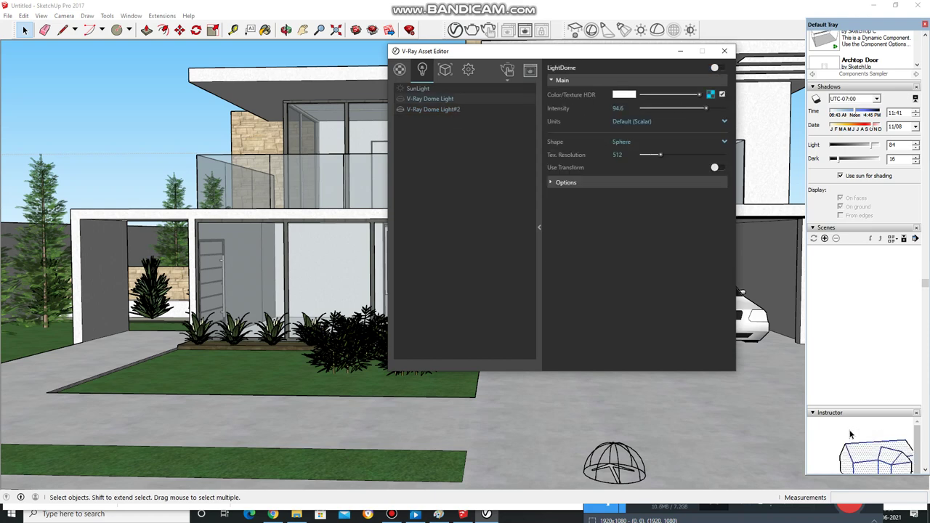
key("Menu")
key("Down")
key("Down")
key("Return")
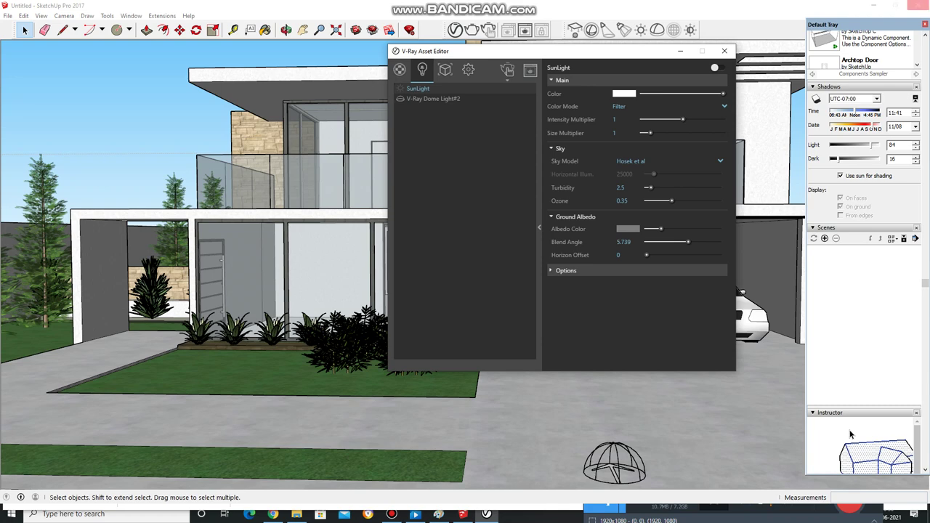
key("Down")
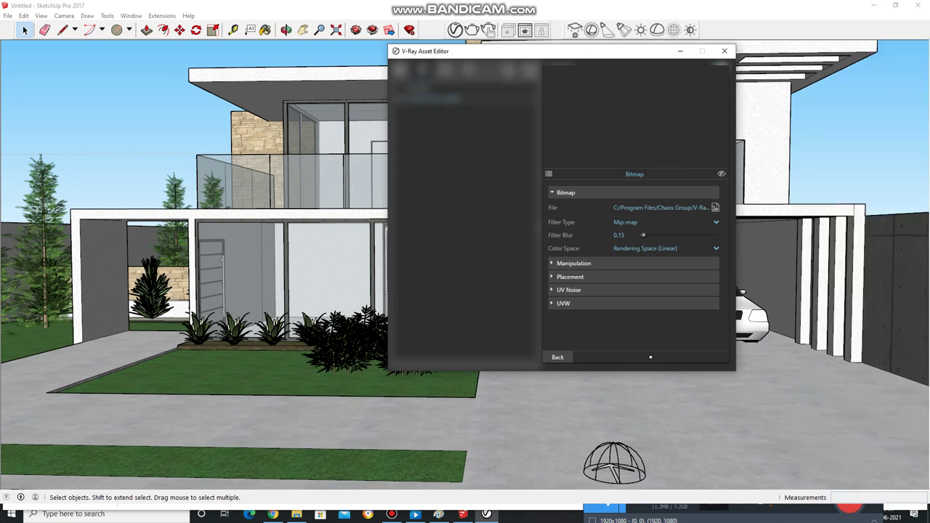
Load VizPeople_non_commercial_hdr_v1_04.hdr from E:\HDRi_v1\HDRi_v1\HDR as the dome's bitmap
left_click(541, 159)
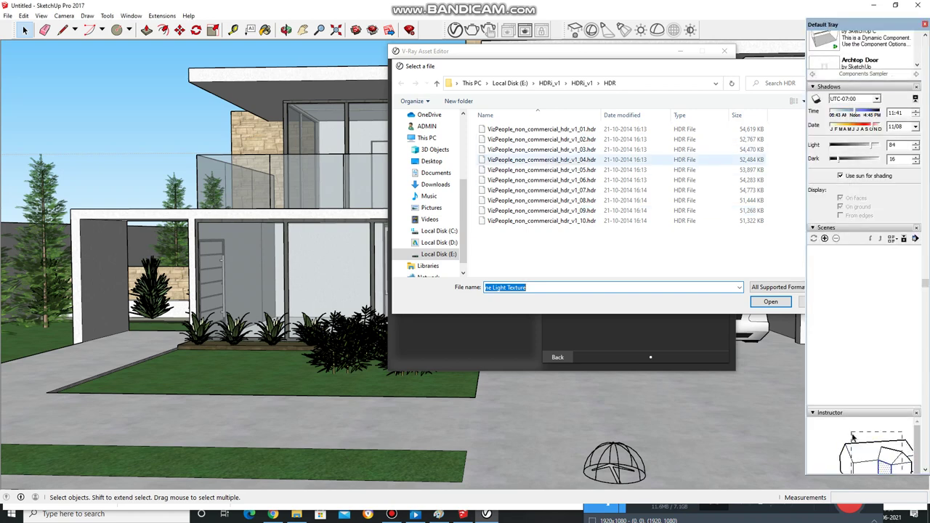
left_click(770, 301)
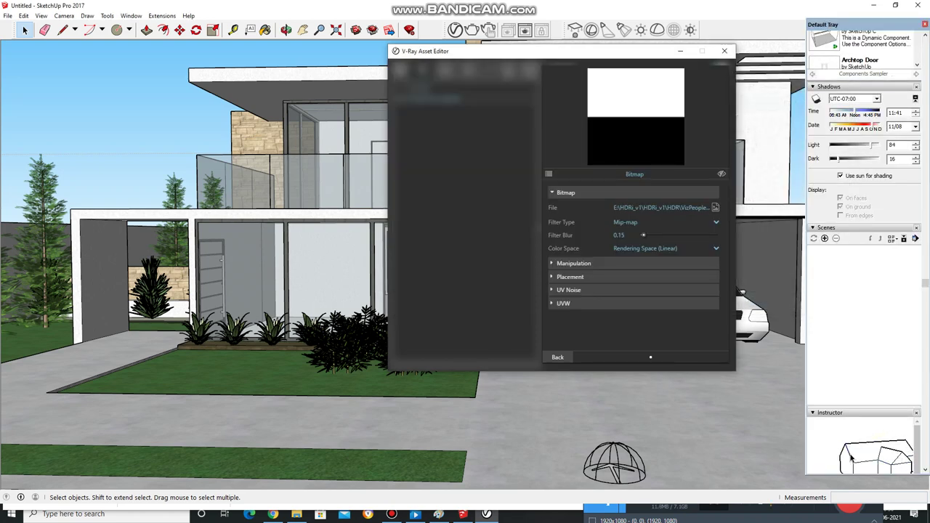
left_click(715, 207)
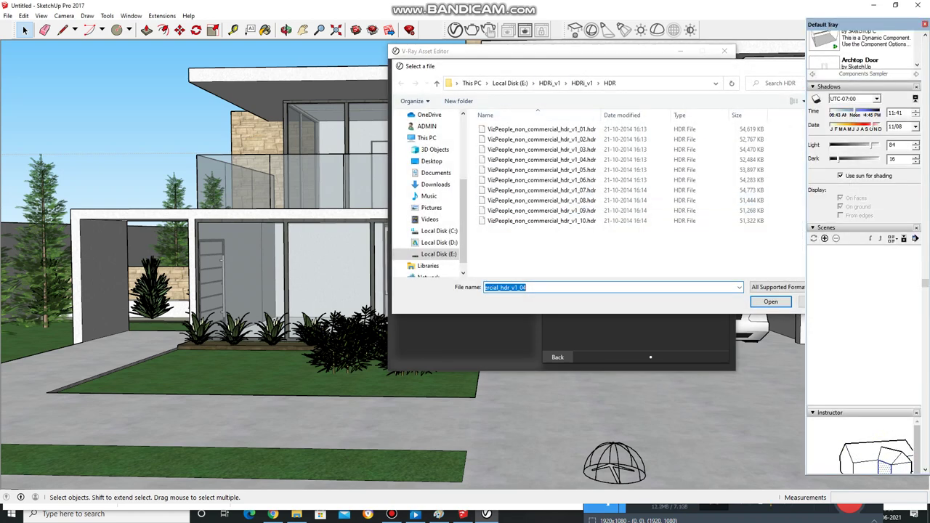
key("alt+Up")
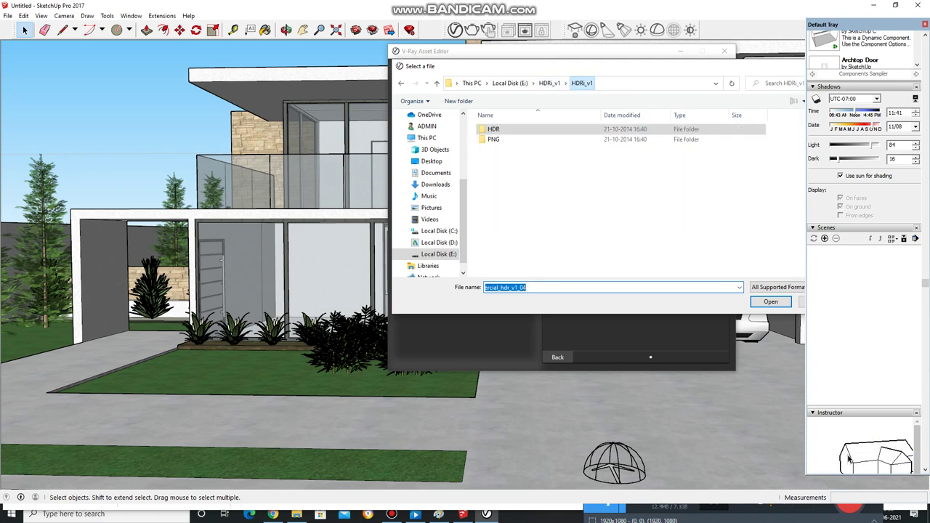
key("Tab")
key("Down")
key("Down")
key("Return")
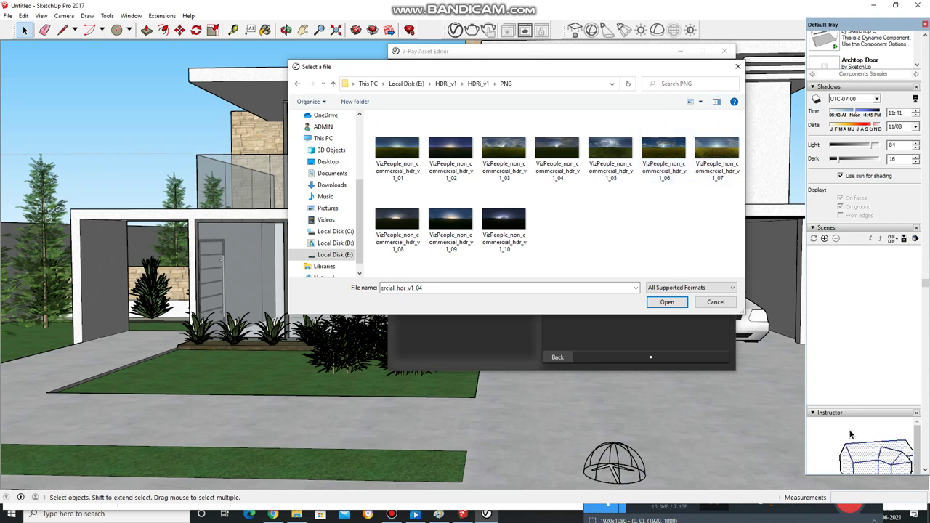
left_click(446, 84)
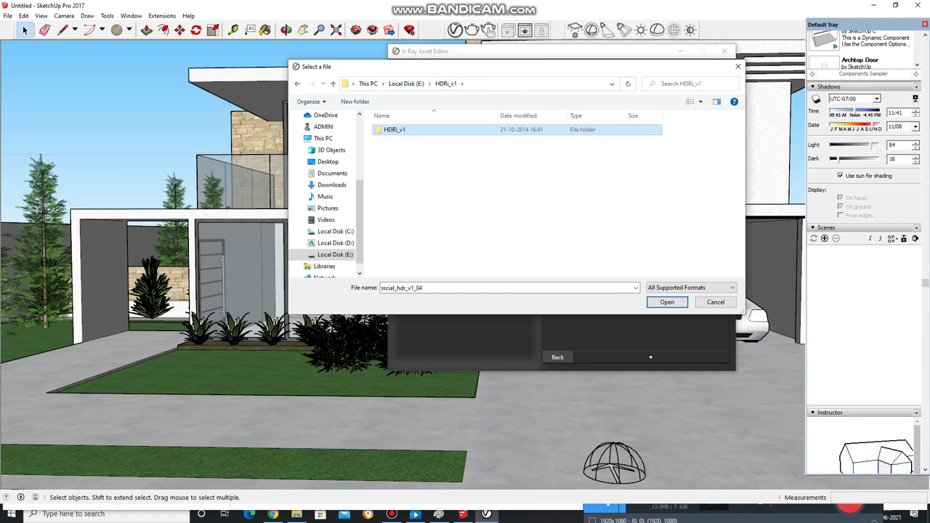
double_click(395, 129)
double_click(390, 129)
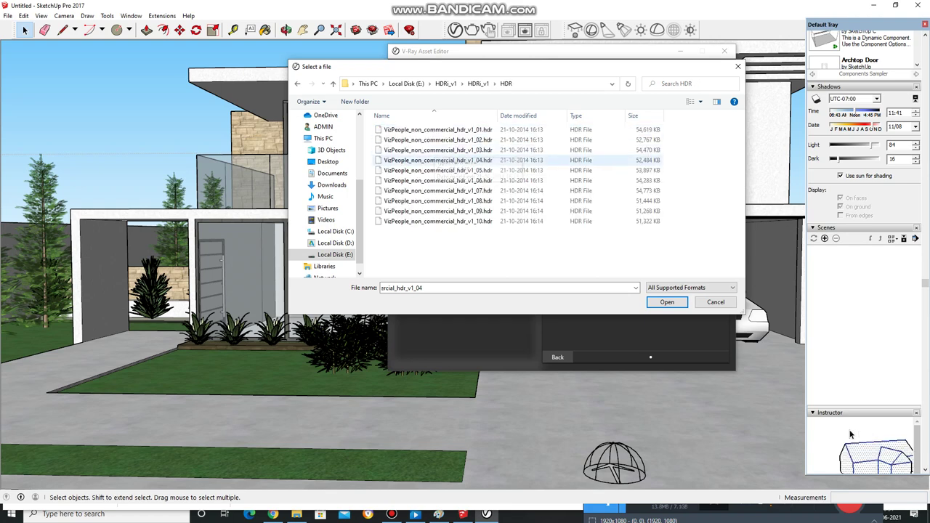
left_click(436, 160)
left_click(666, 301)
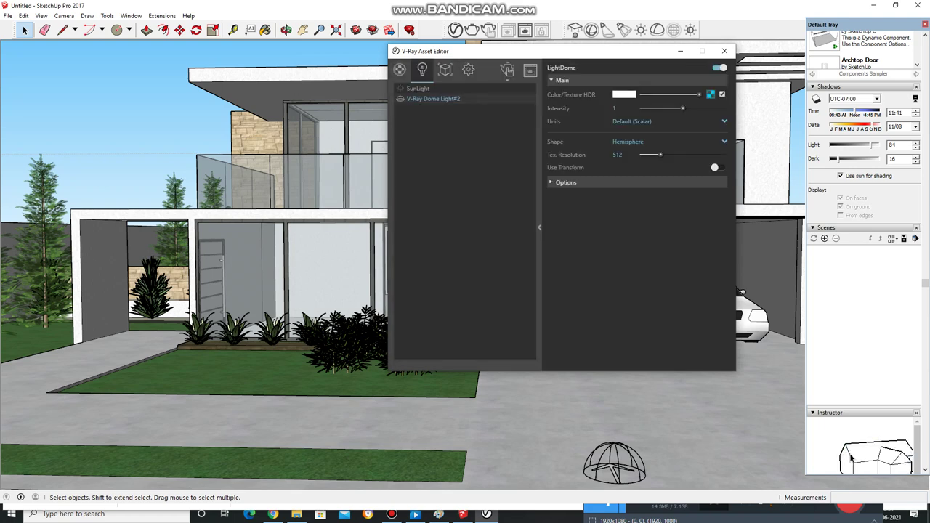
Set the dome light shape to Sphere and its intensity to 100
left_click(668, 141)
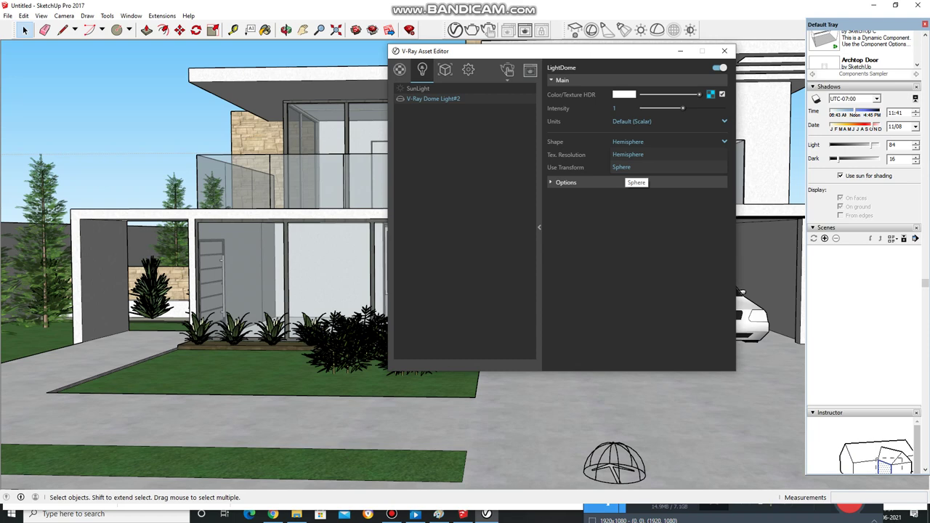
left_click(622, 167)
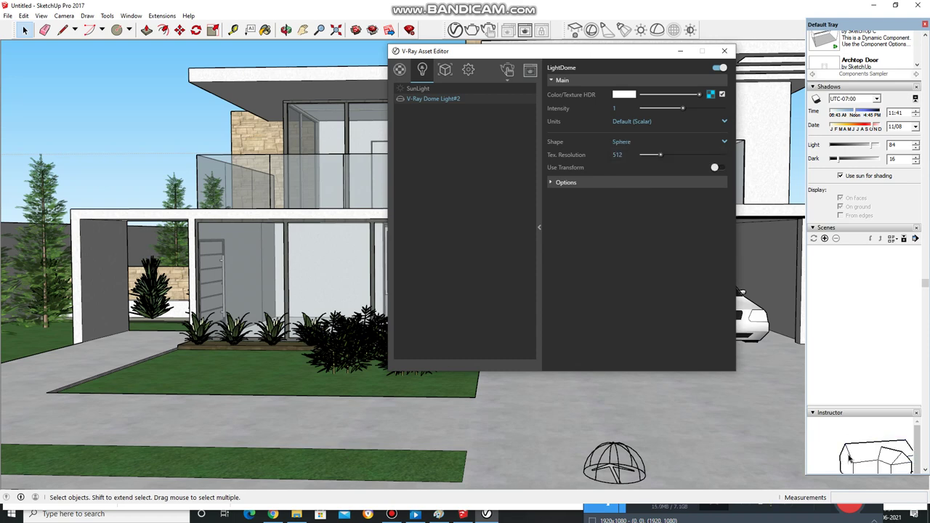
type("100")
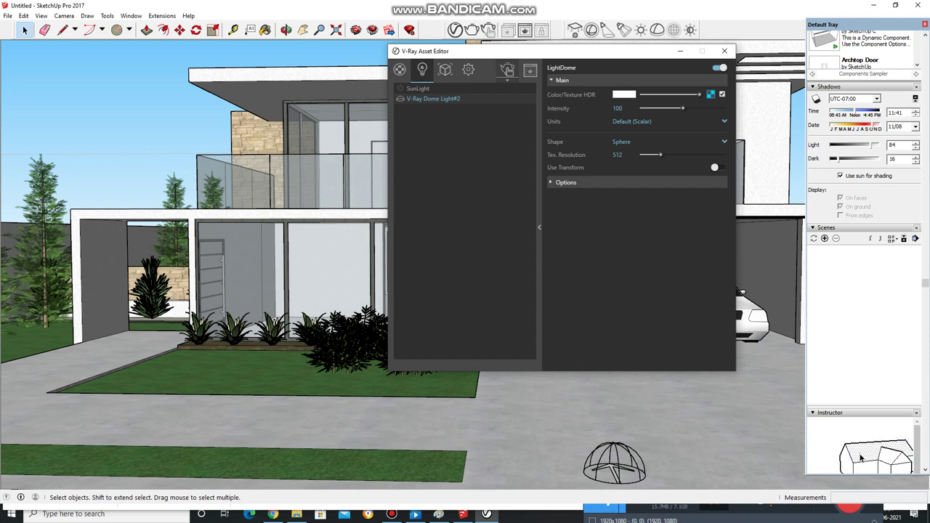
Render the house with V-Ray Interactive from the Asset Editor's render modes
left_click(507, 71)
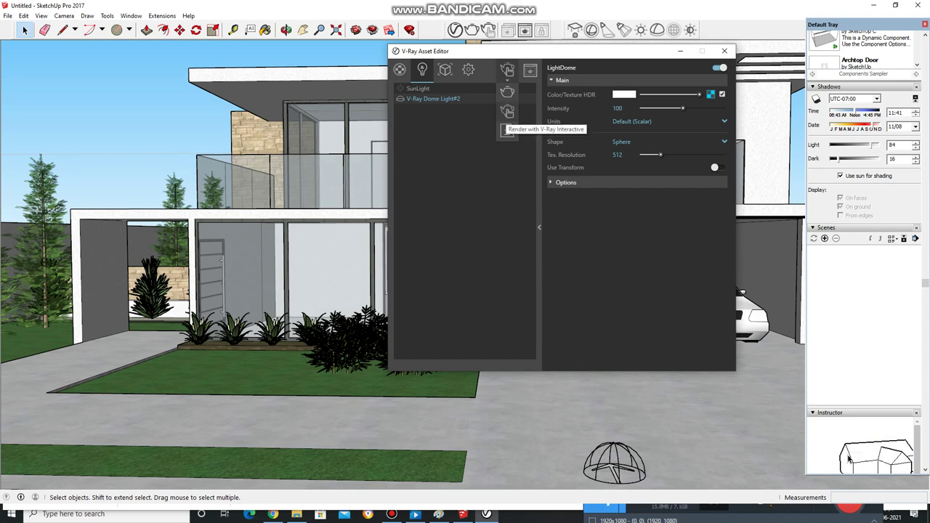
left_click(507, 130)
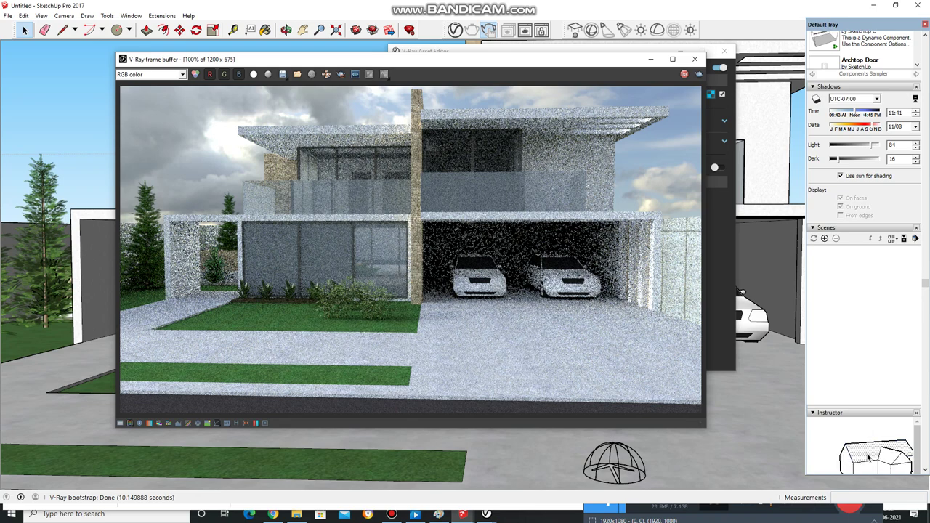
left_click_drag(291, 59, 274, 63)
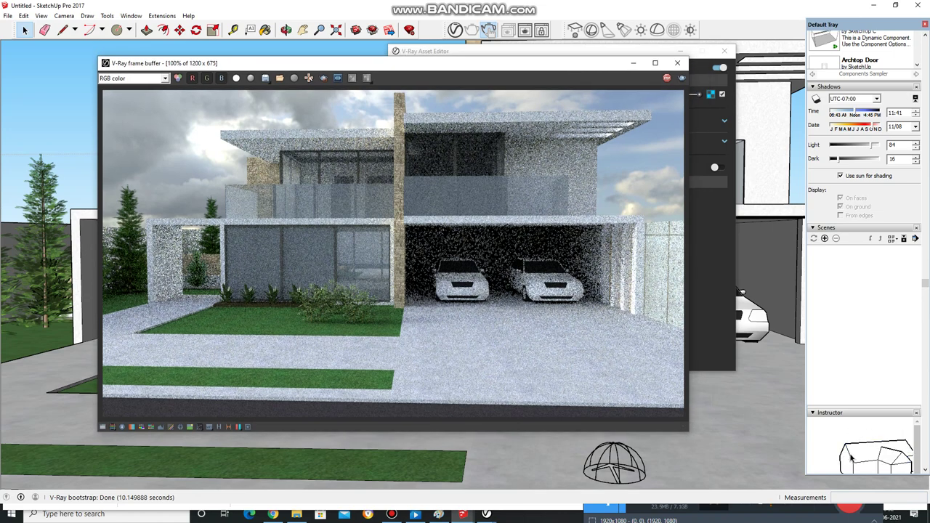
left_click_drag(273, 62, 226, 61)
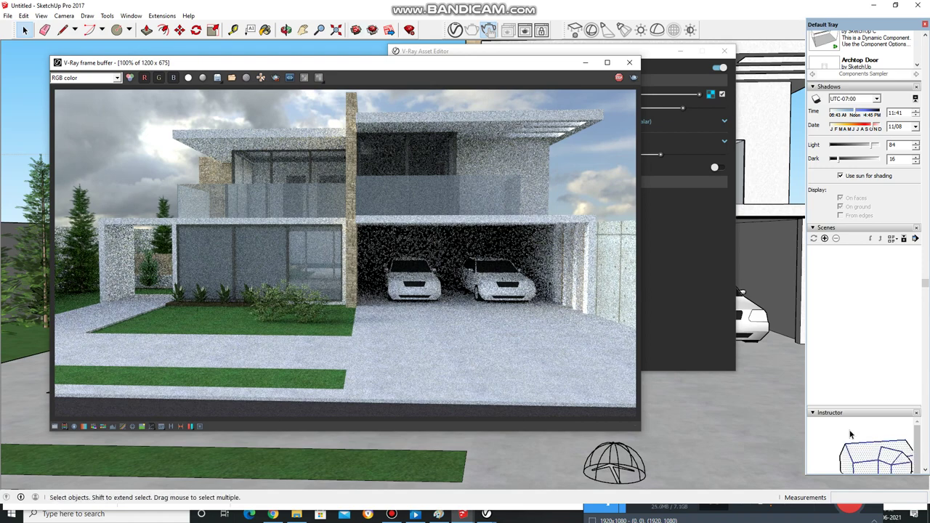
mouse_move(465, 62)
left_mouse_down()
mouse_move(497, 63)
mouse_move(490, 87)
left_mouse_up()
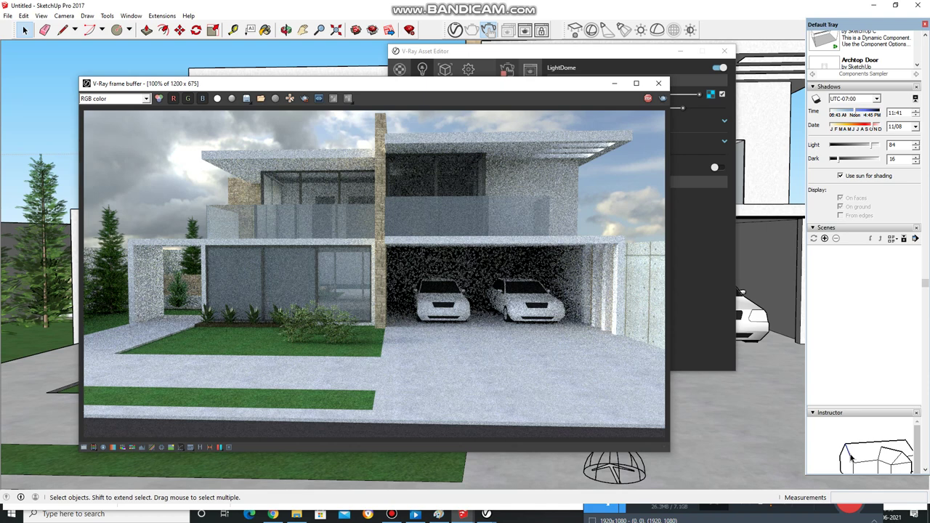
left_click_drag(363, 83, 344, 71)
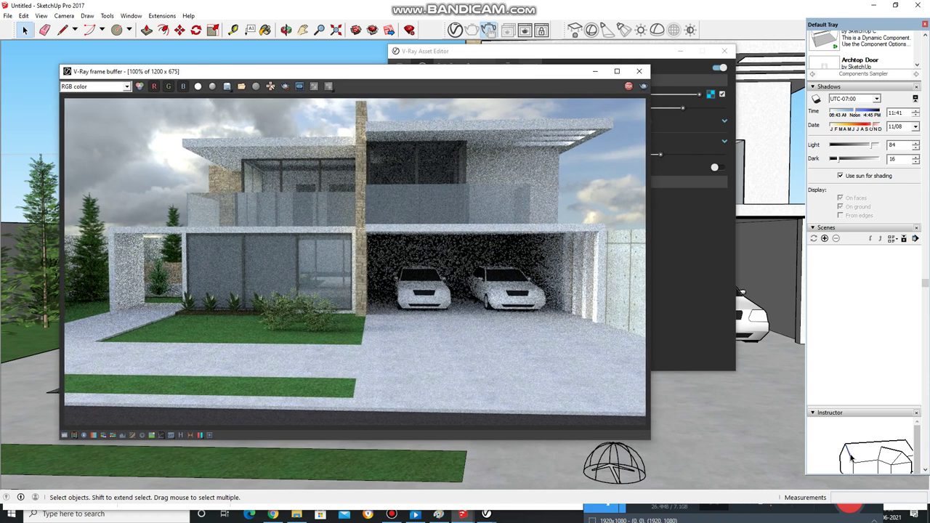